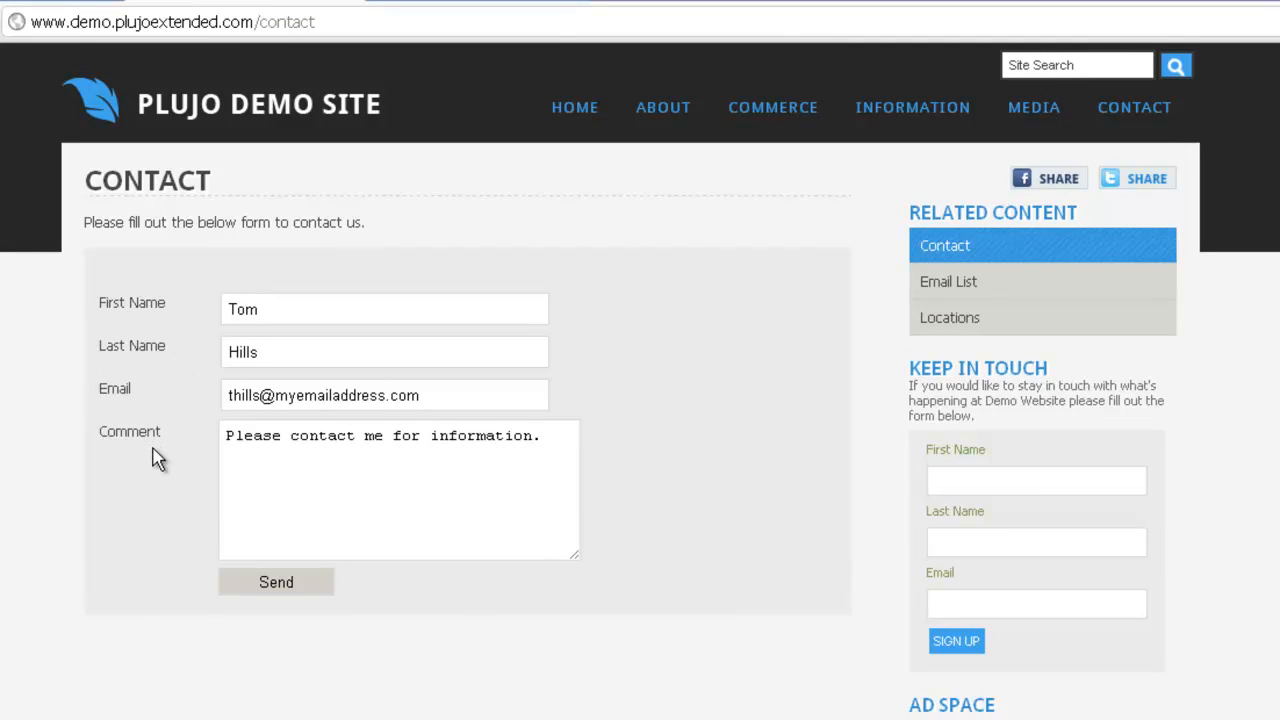
Step: Send the filled-in contact form on the demo site, and view its new submission's details in Plujo's Contact module
left_click(262, 590)
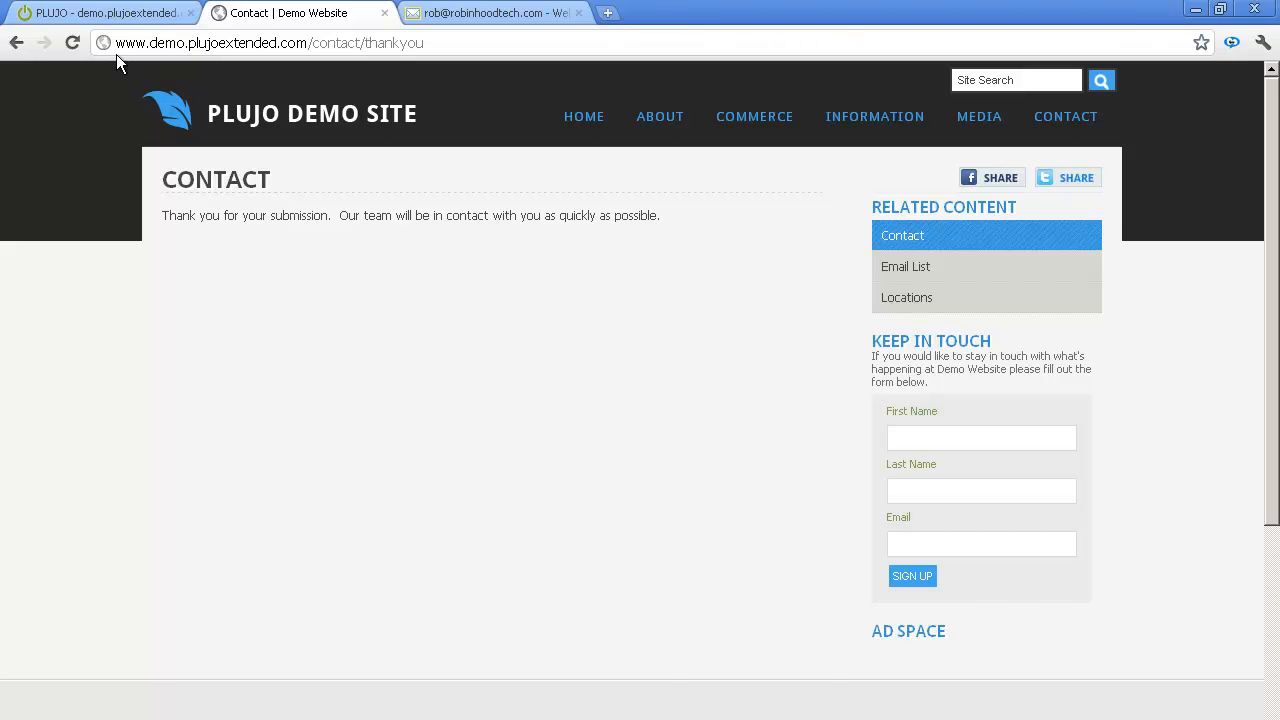
left_click(112, 18)
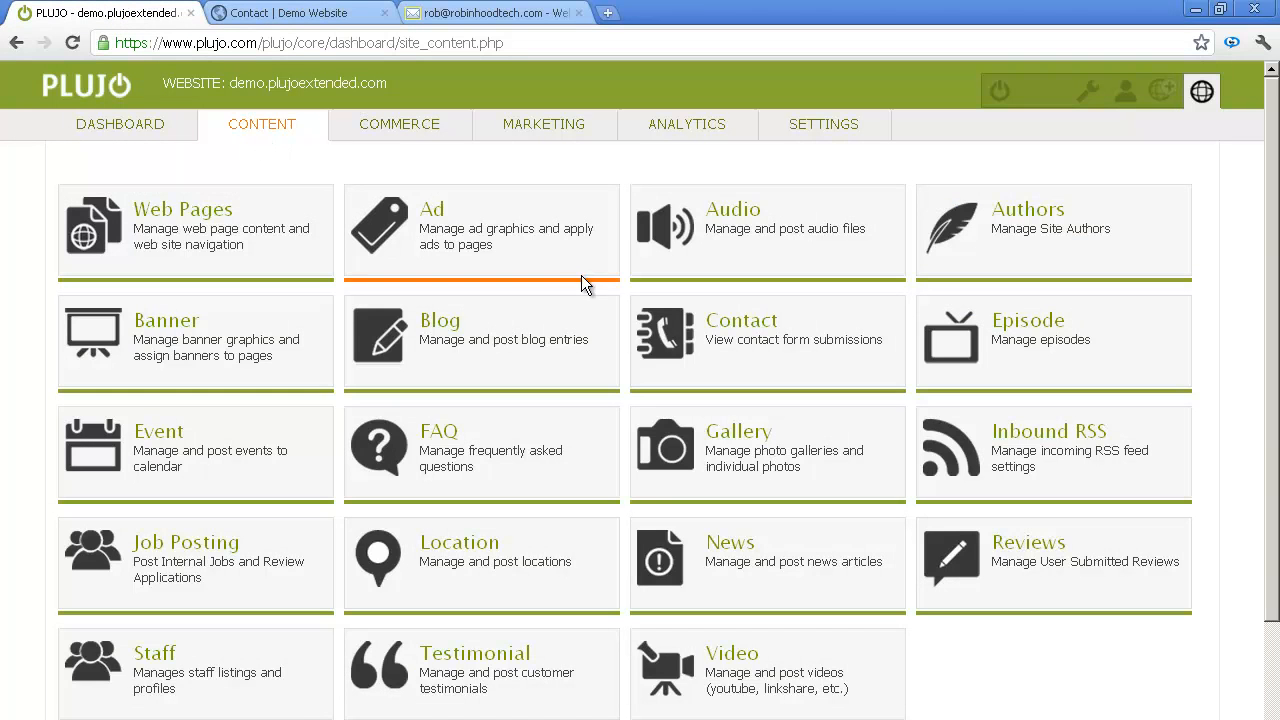
left_click(660, 330)
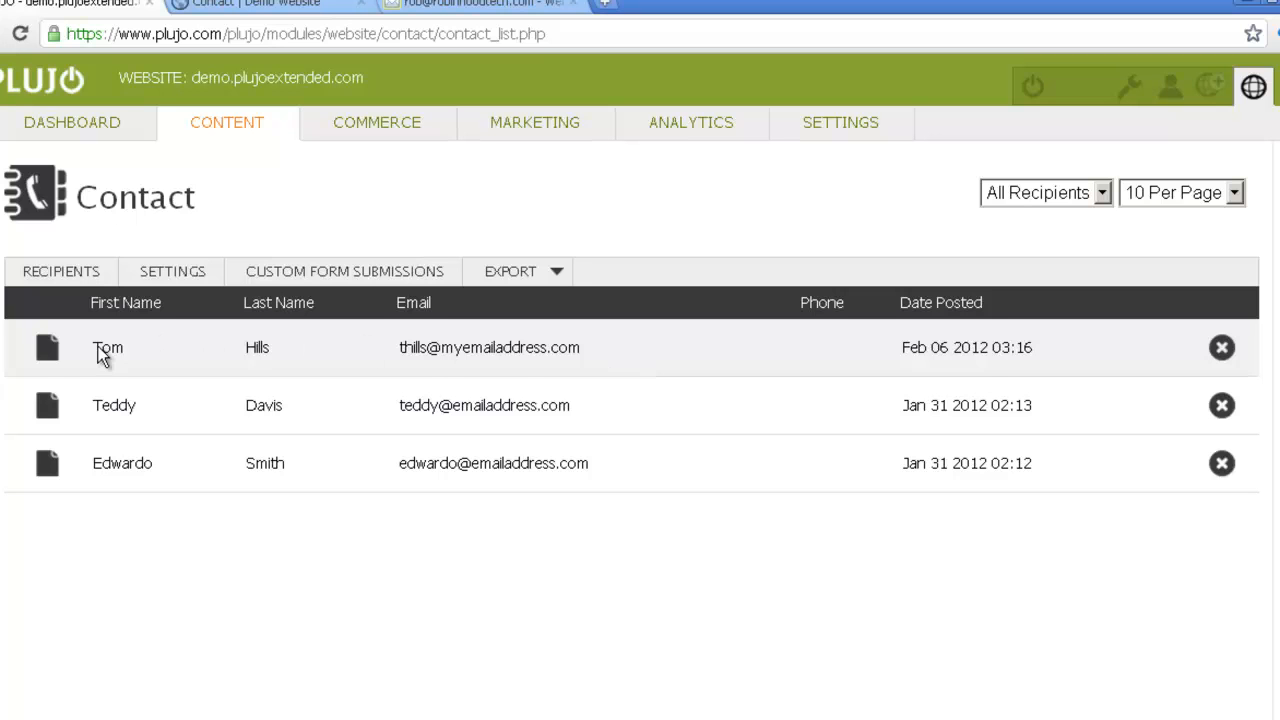
left_click(49, 350)
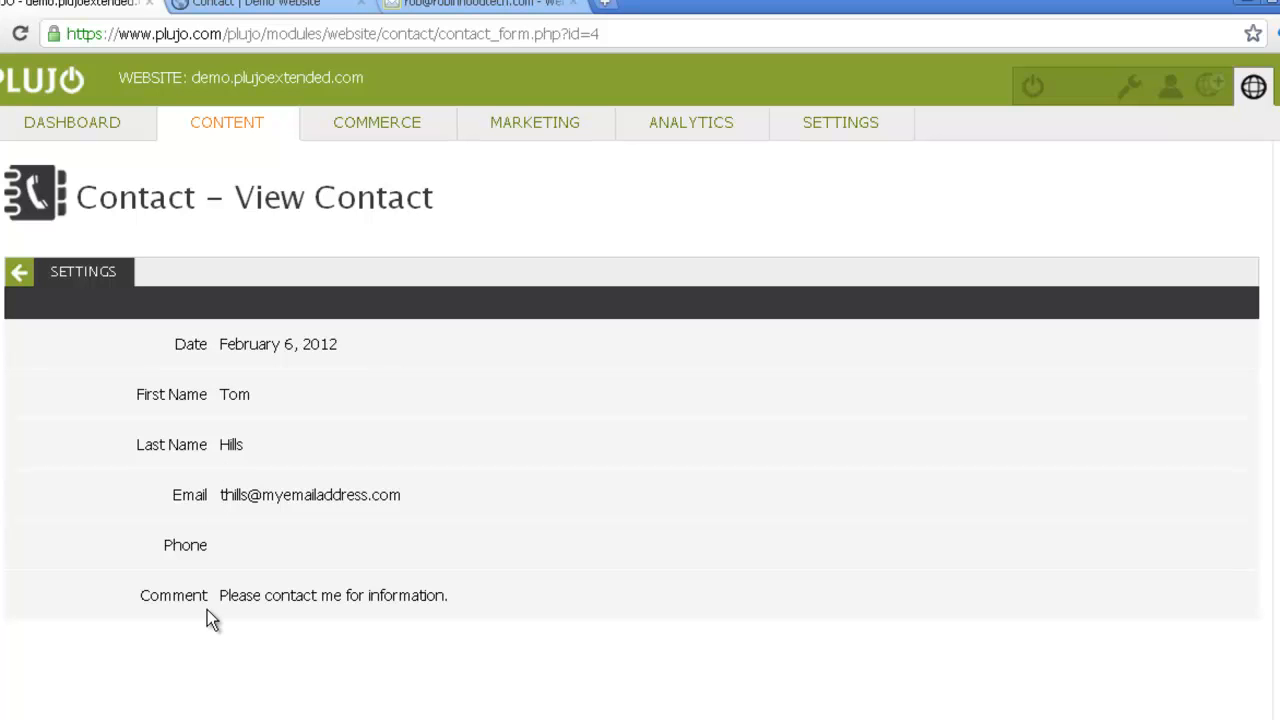
left_click(29, 281)
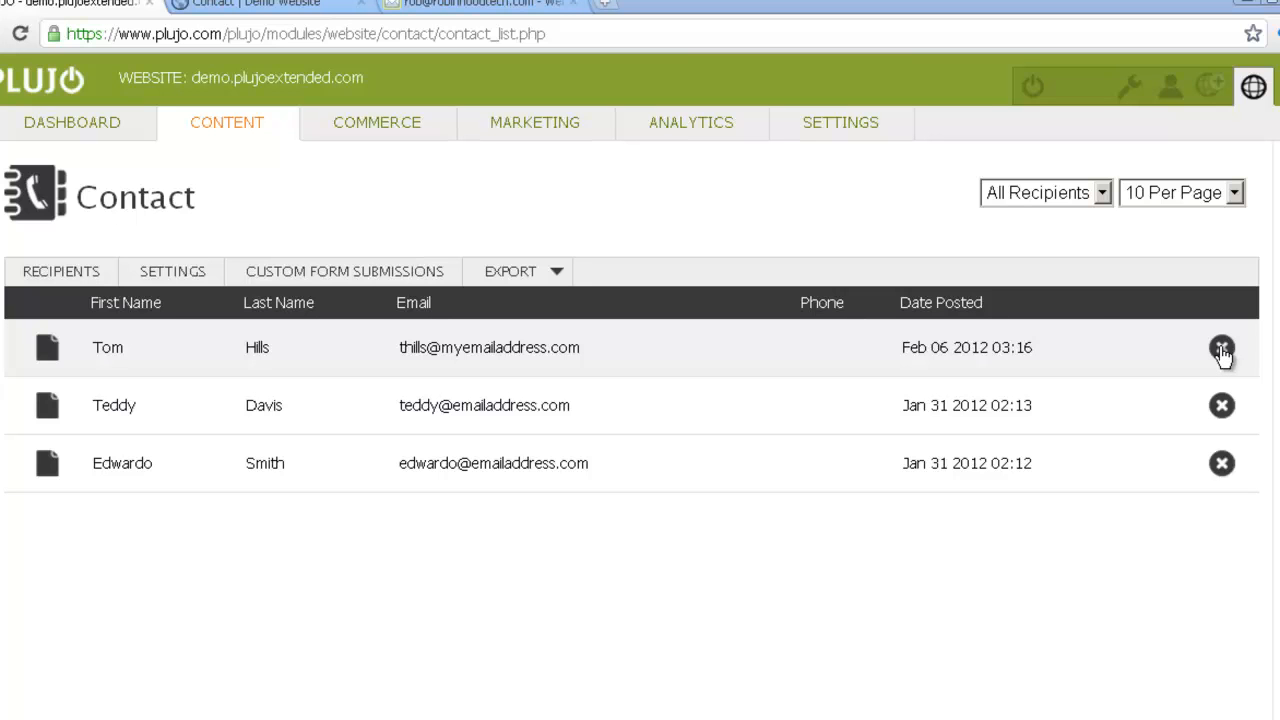
Step: Review the website's email accounts and the account choices for the Contact module in the email settings
left_click(845, 124)
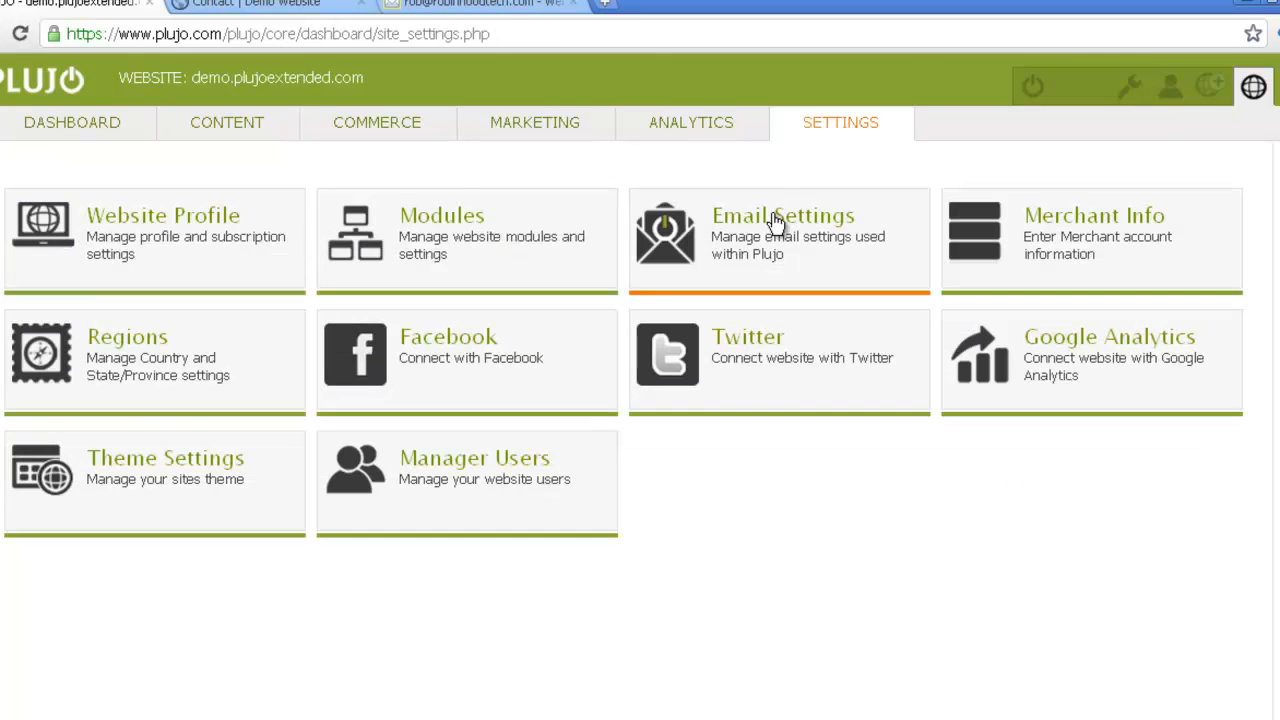
left_click(776, 220)
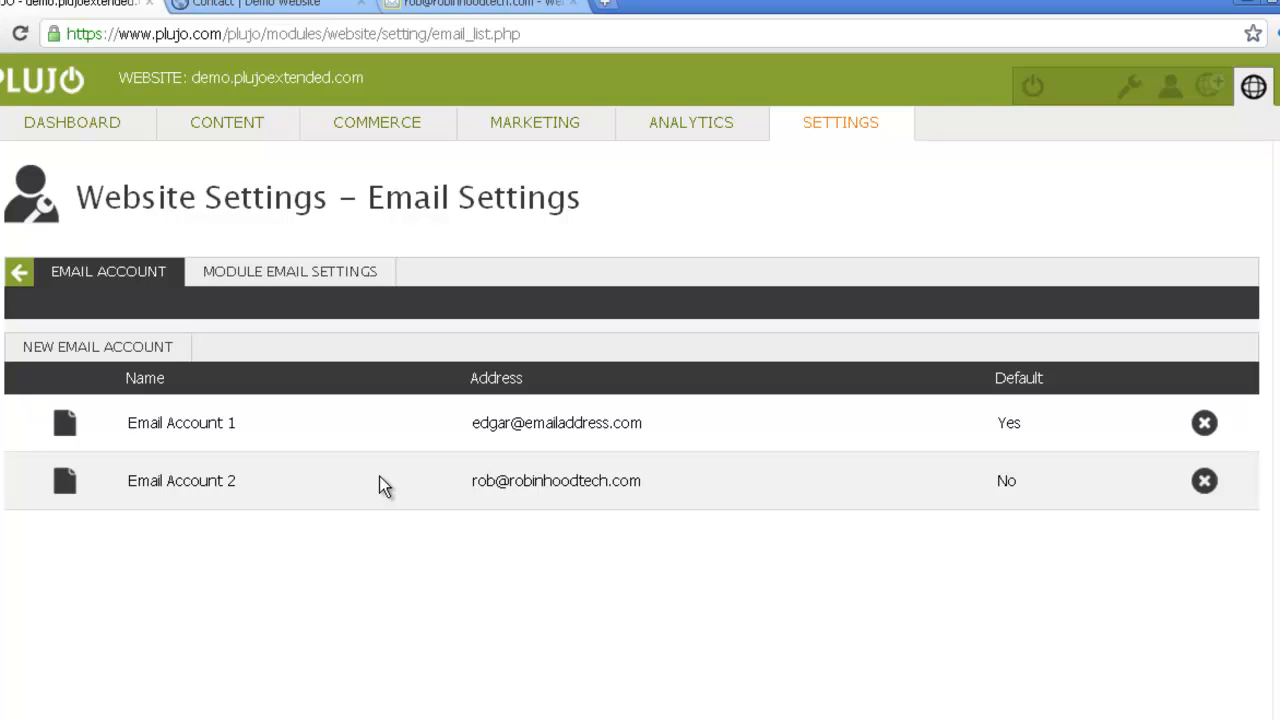
left_click(322, 286)
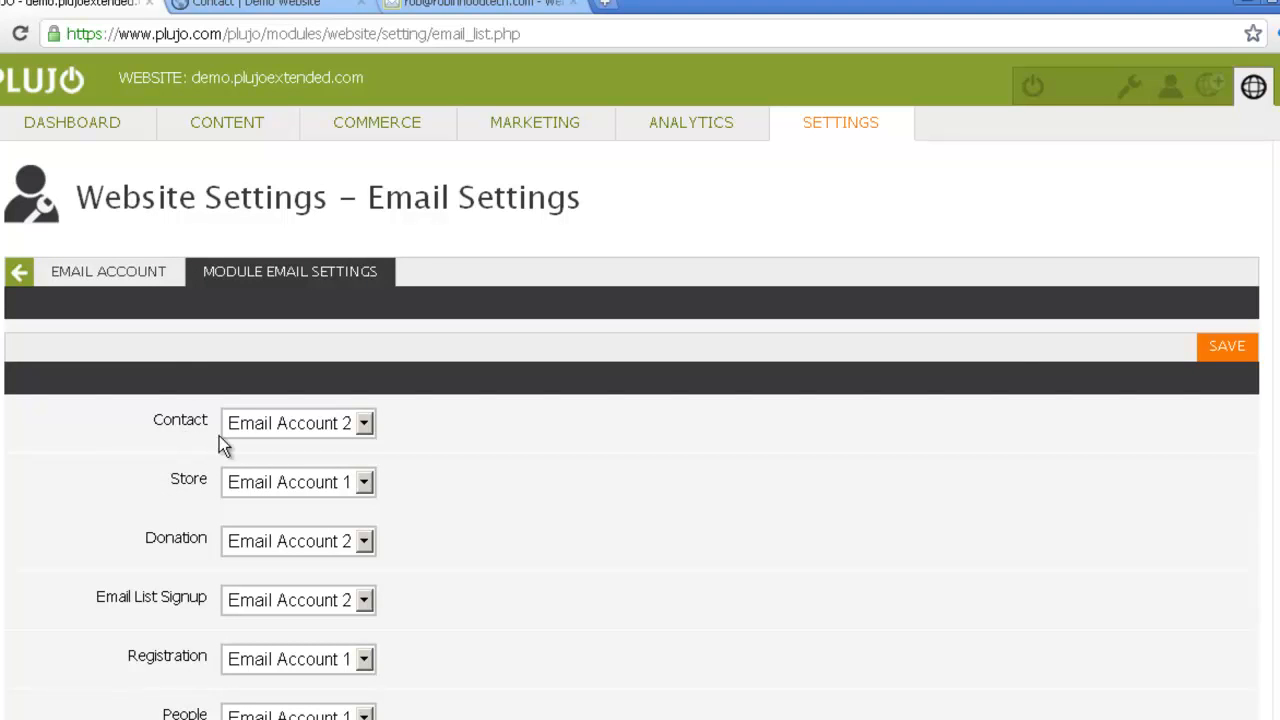
left_click(290, 425)
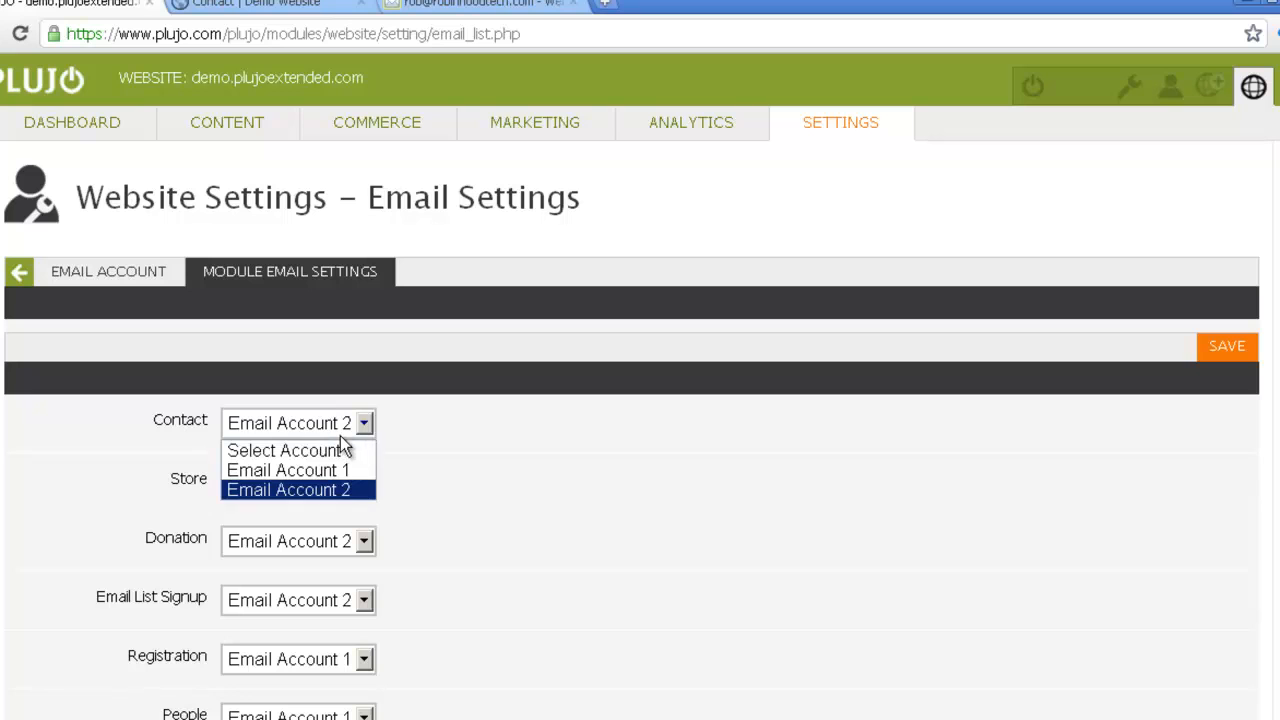
left_click(410, 430)
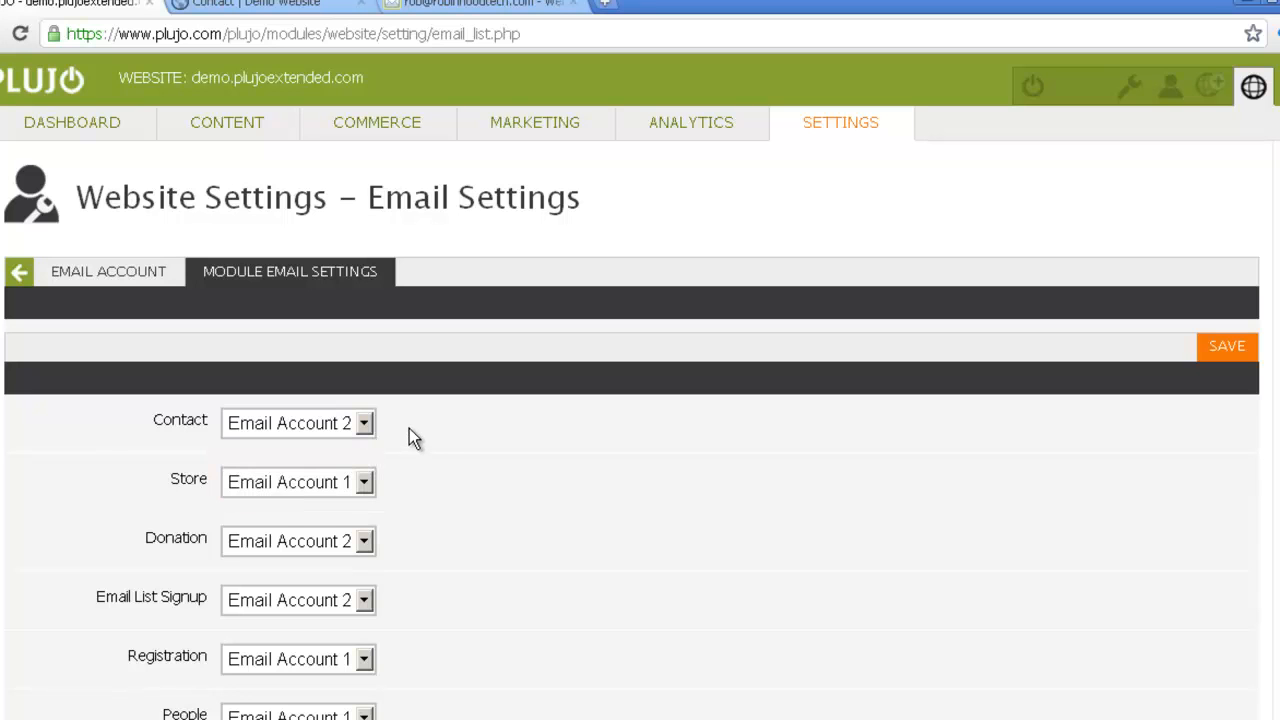
left_click(127, 280)
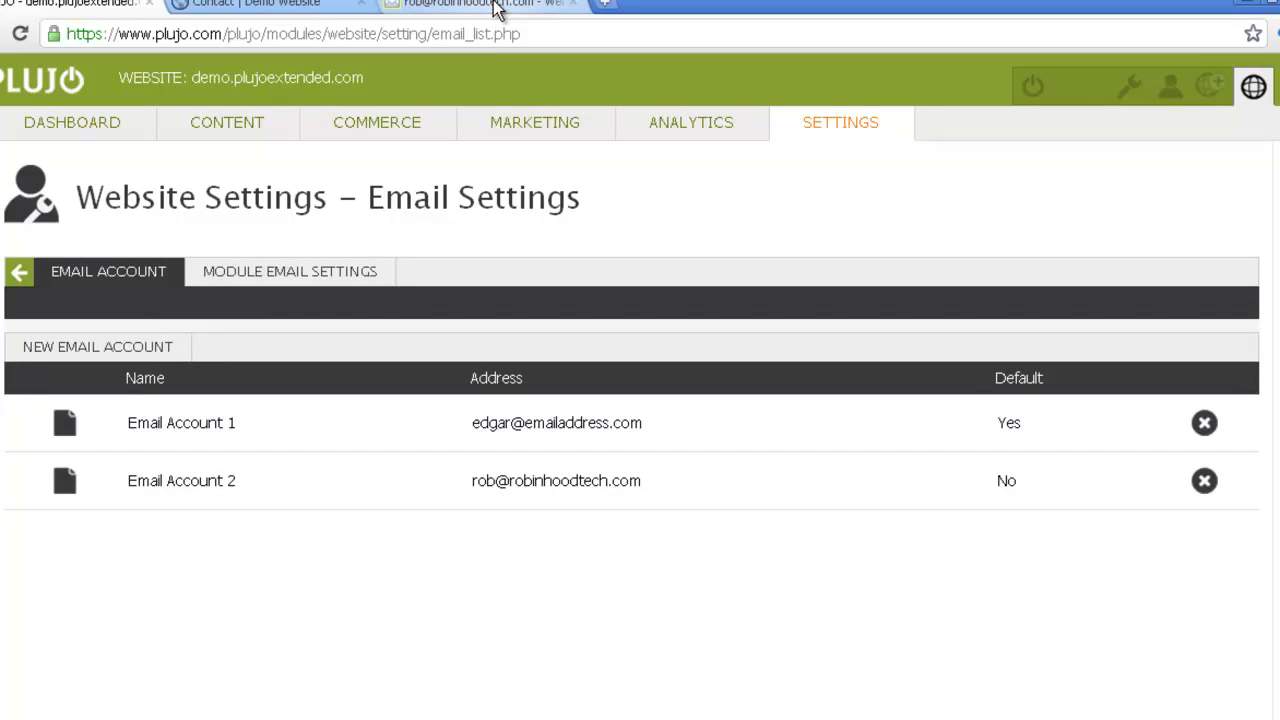
Step: Switch to Rackspace webmail and open the "Contact Form Submission - Demo Website" email
left_click(497, 5)
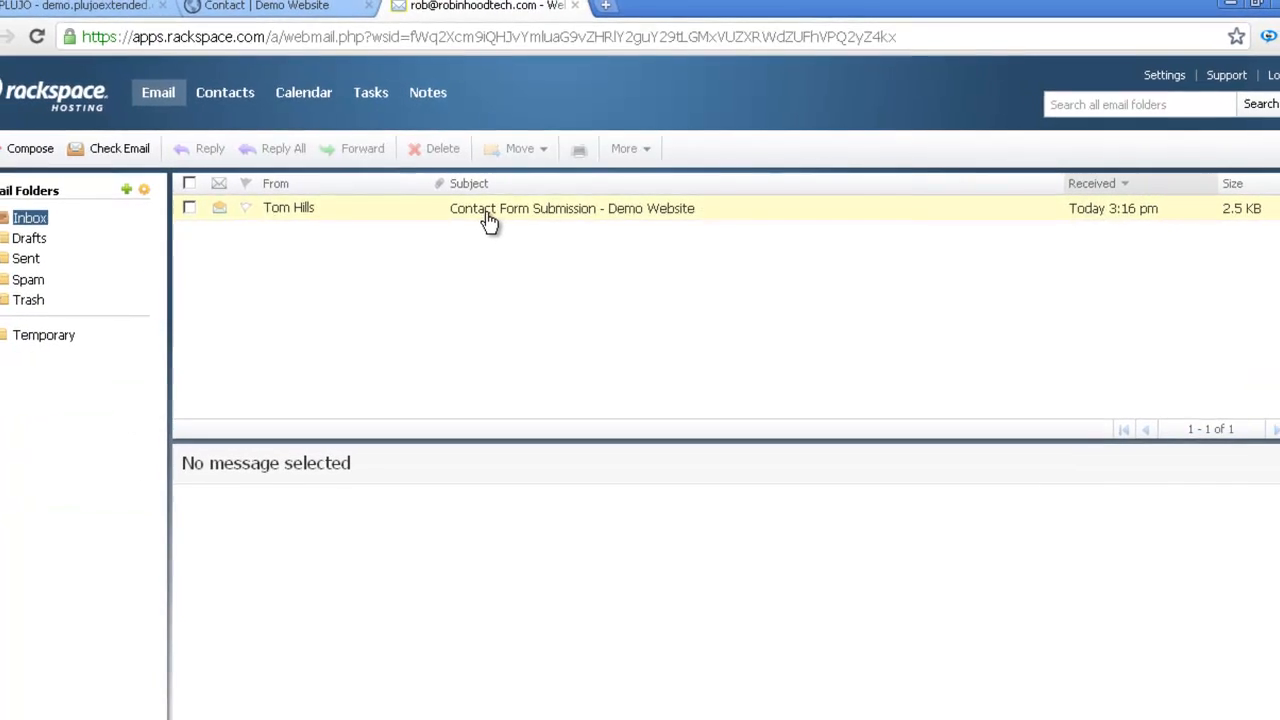
left_click(486, 210)
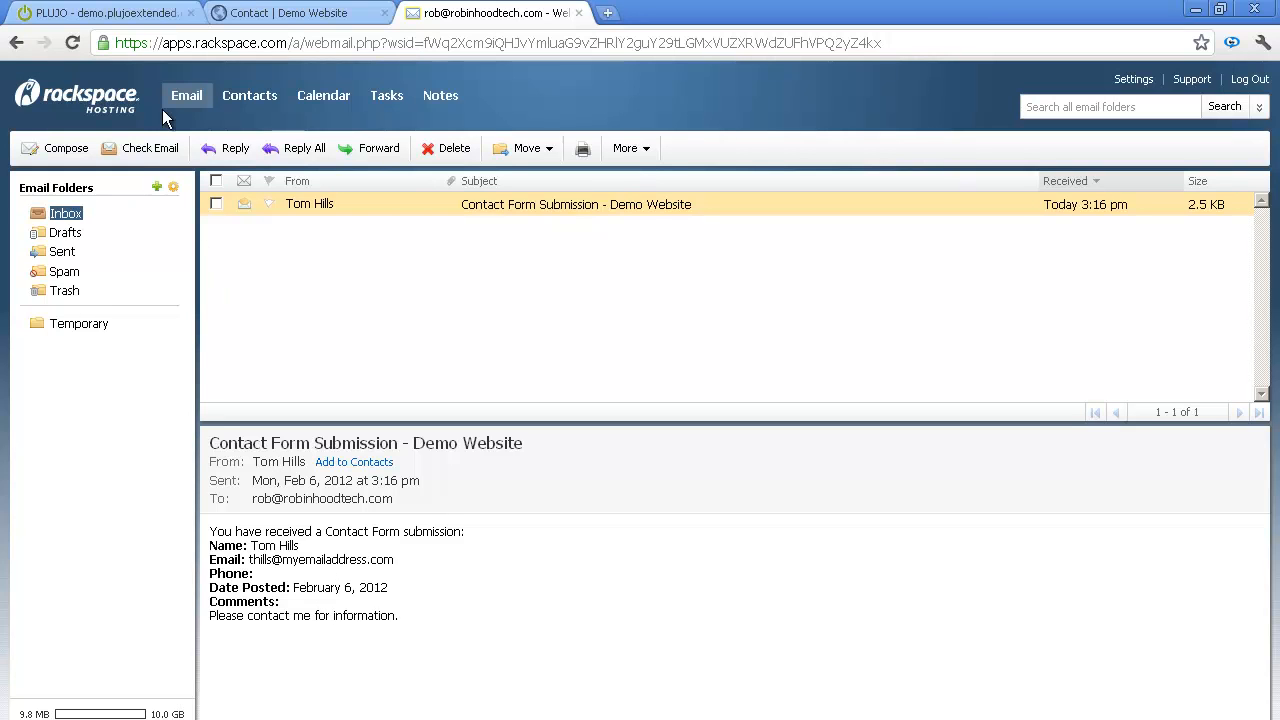
Step: Switch back to Plujo and activate both recipients in the Contact module's recipient list
left_click(134, 20)
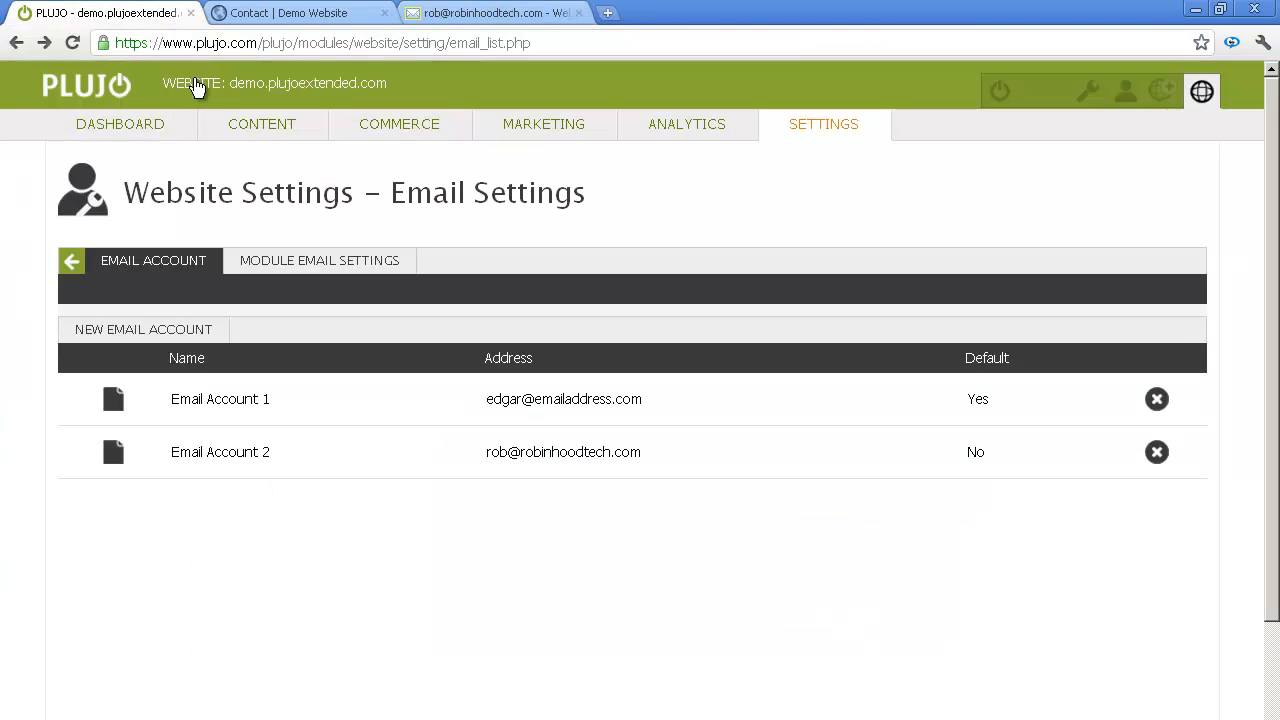
left_click(240, 135)
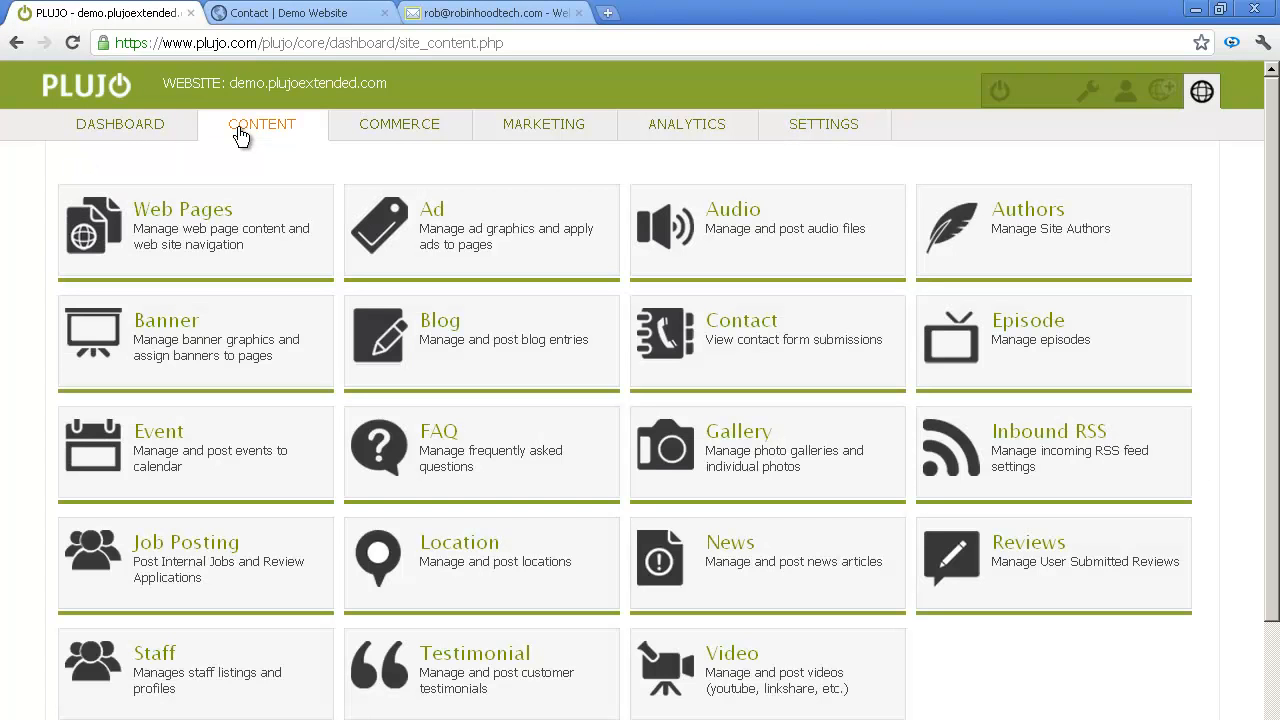
left_click(745, 335)
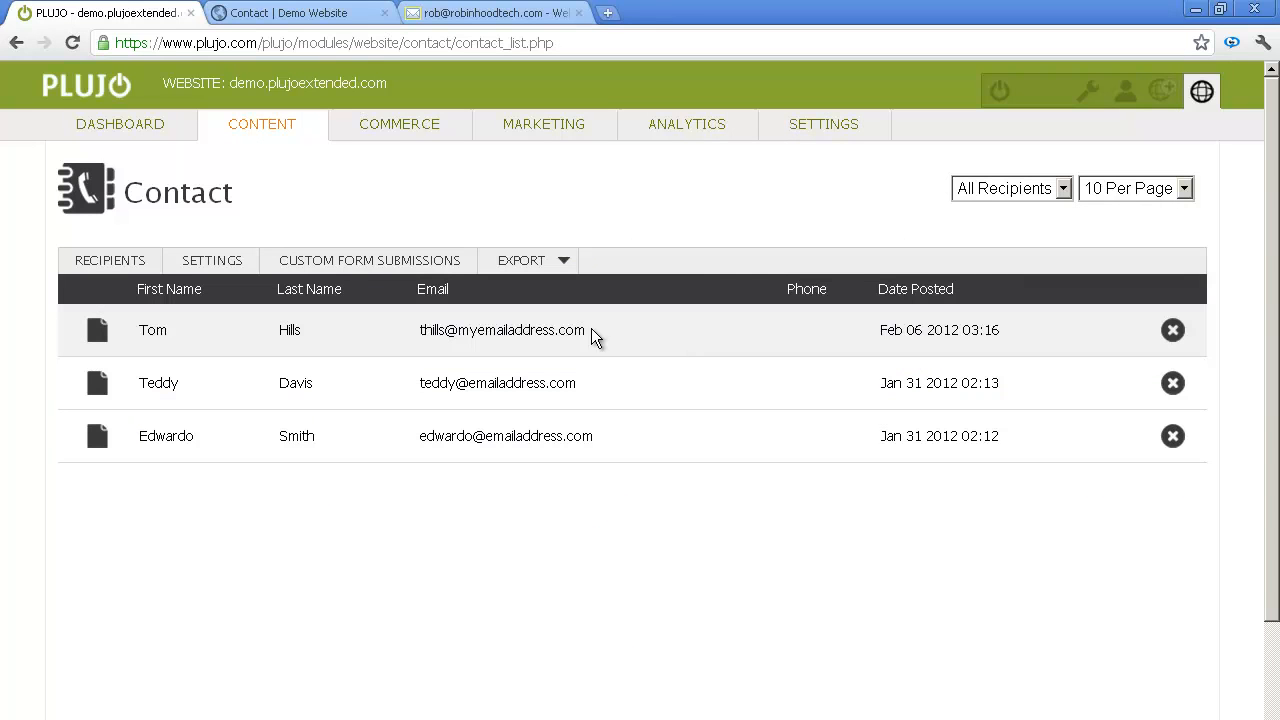
left_click(124, 268)
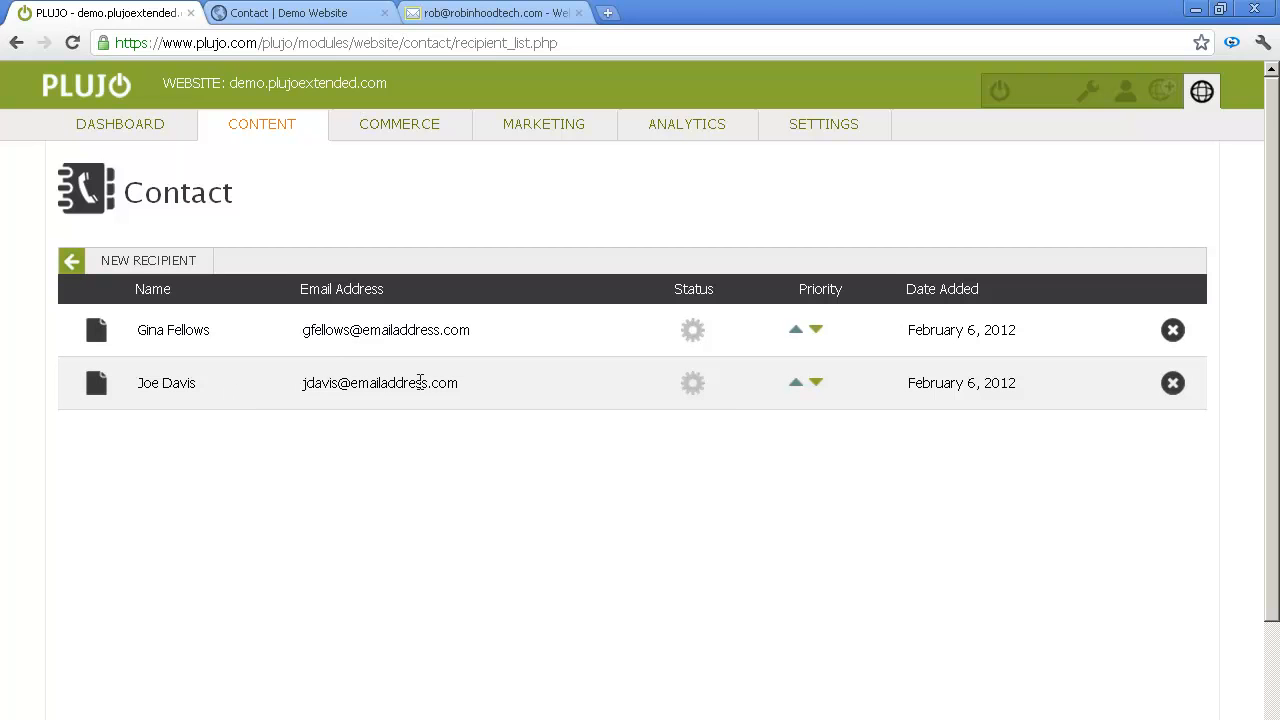
left_click(693, 384)
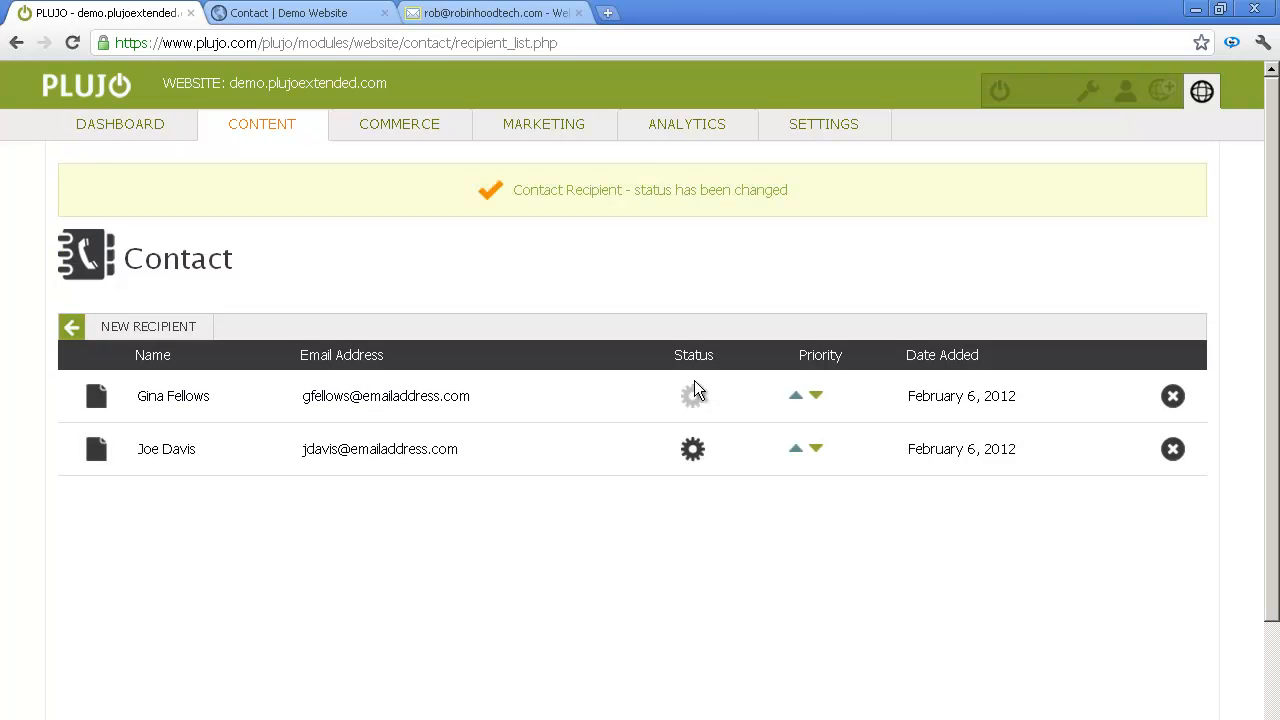
left_click(693, 408)
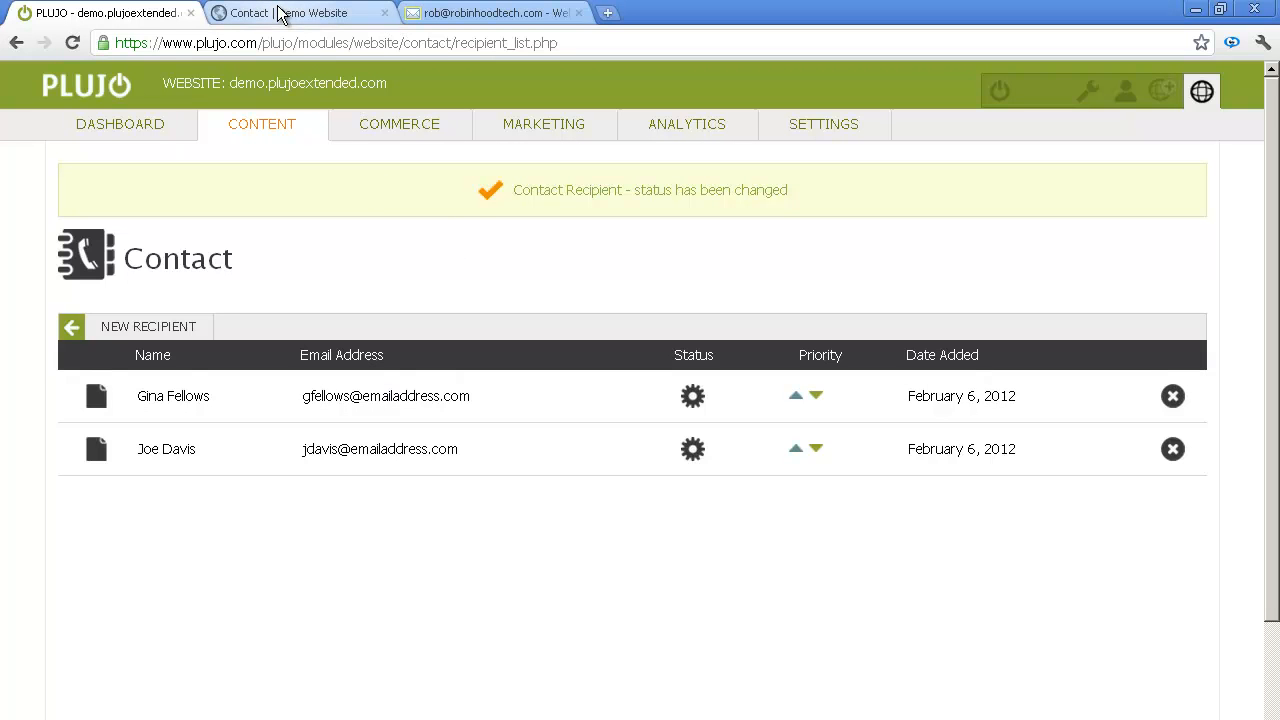
Step: Switch to the demo site, reload its contact page and view the recipient choices on the form
left_click(310, 15)
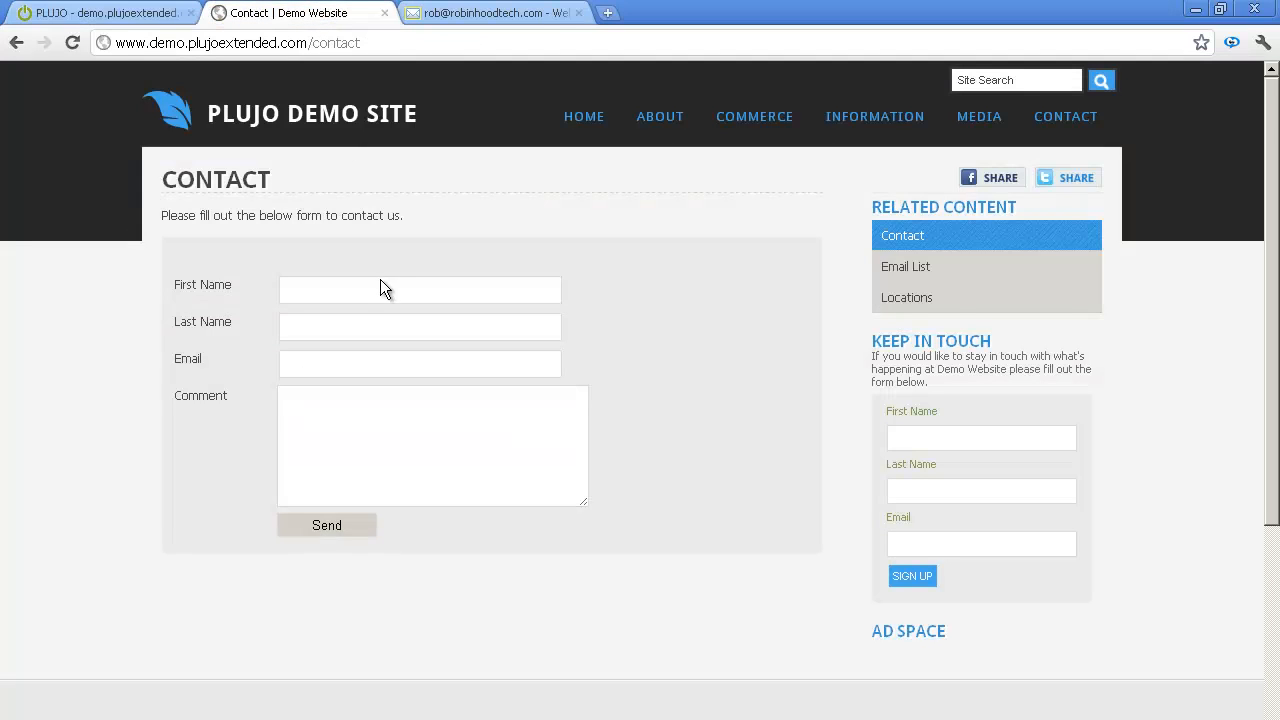
key("F5")
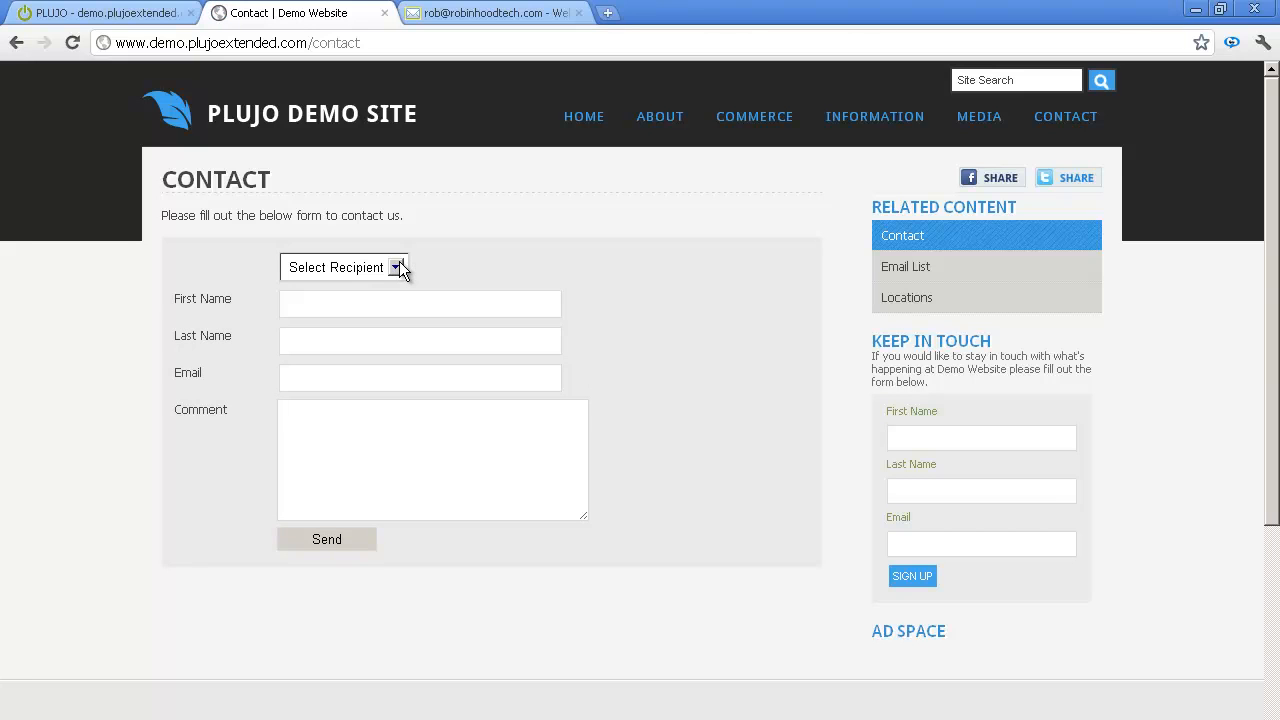
left_click(397, 267)
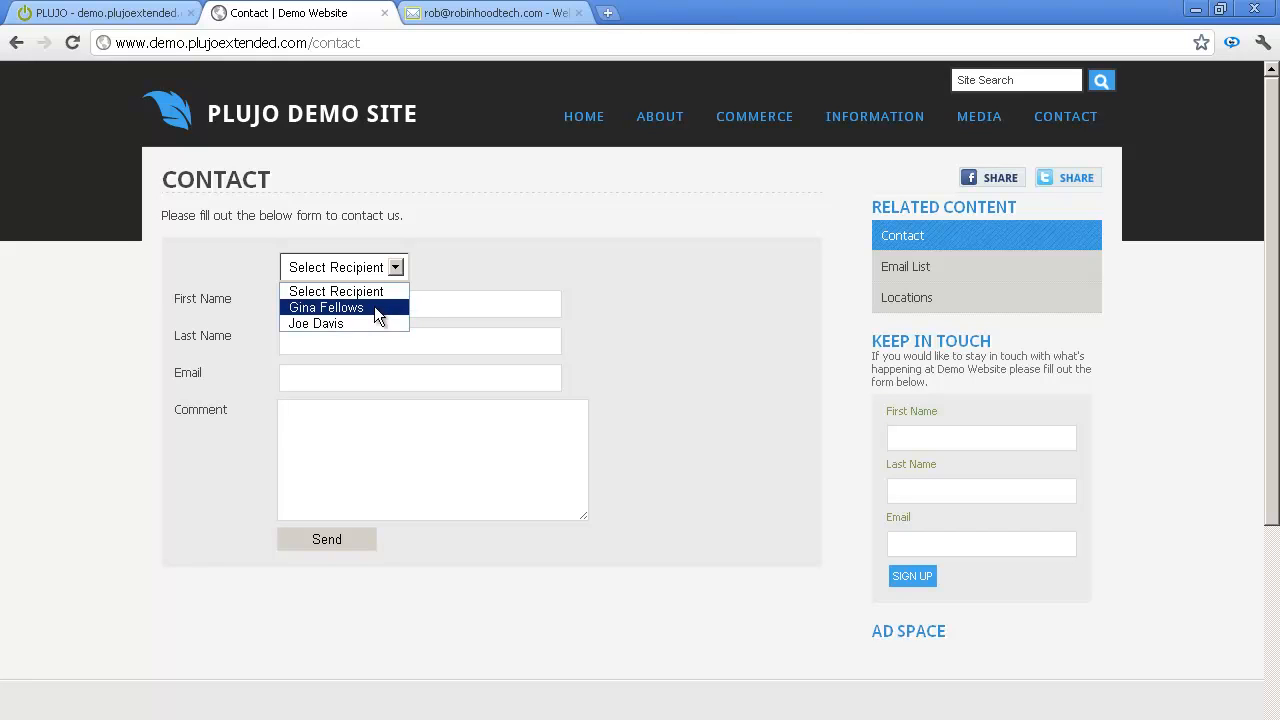
Step: Switch back to Plujo, view the blank new recipient form and return to the contact list without saving
left_click(147, 18)
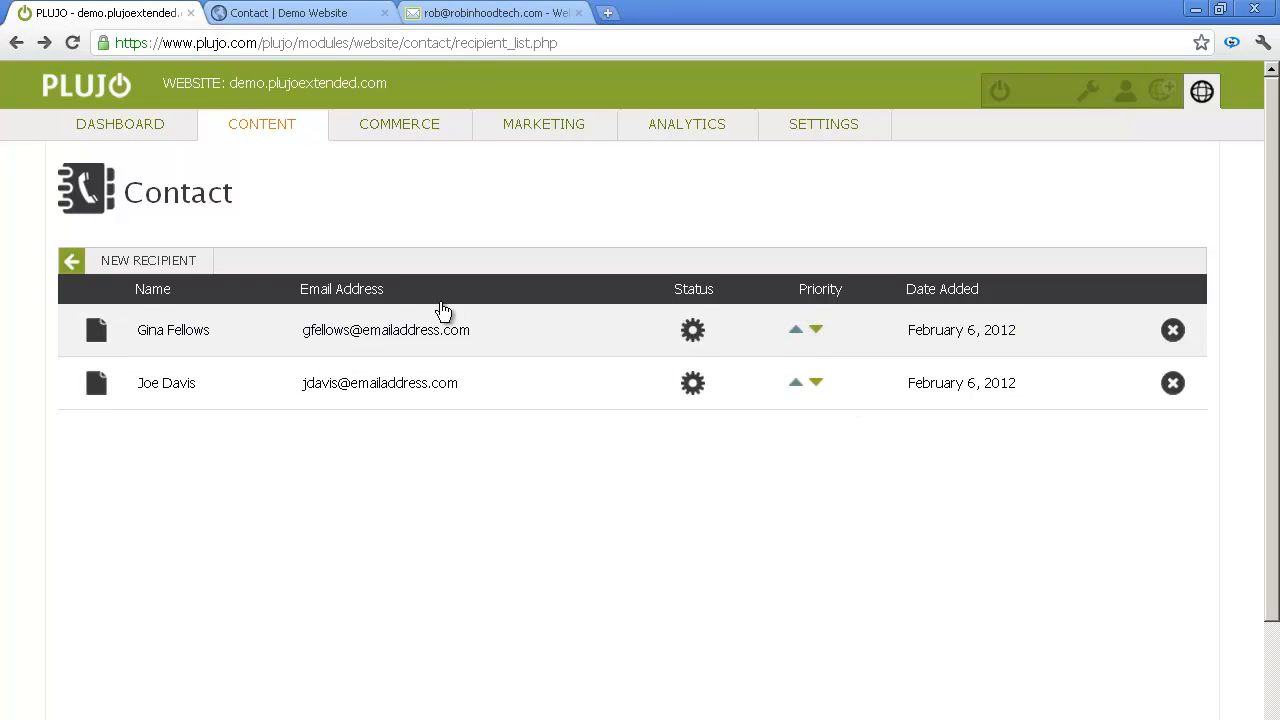
left_click(140, 266)
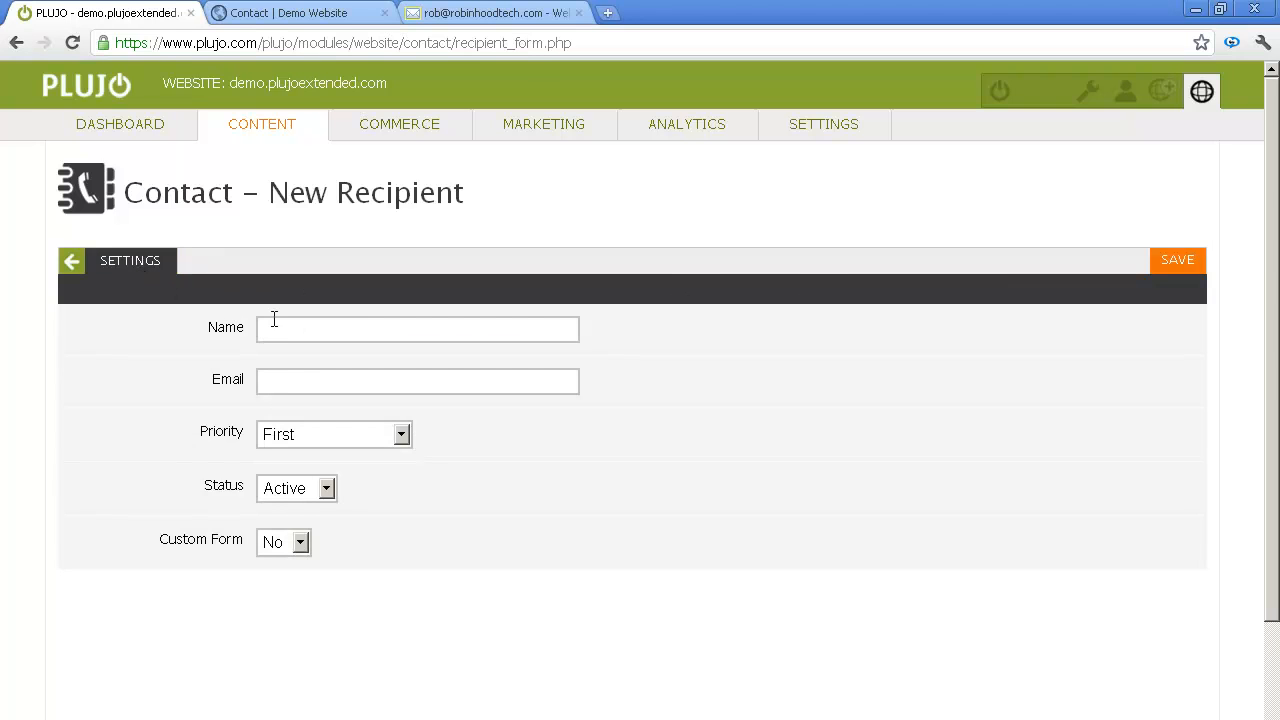
left_click(277, 328)
left_click(72, 264)
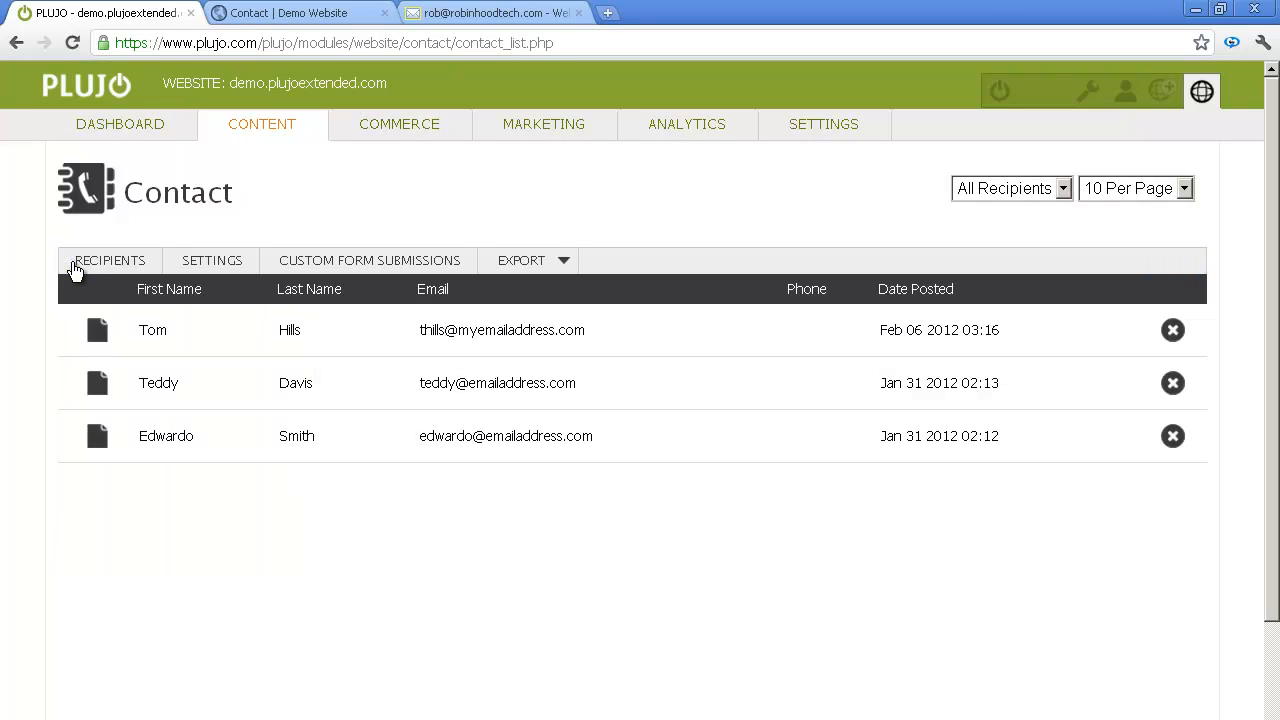
Step: Review the Contact module's administration email, message text and thank you text, comparing both texts with the demo site's contact pages
left_click(176, 265)
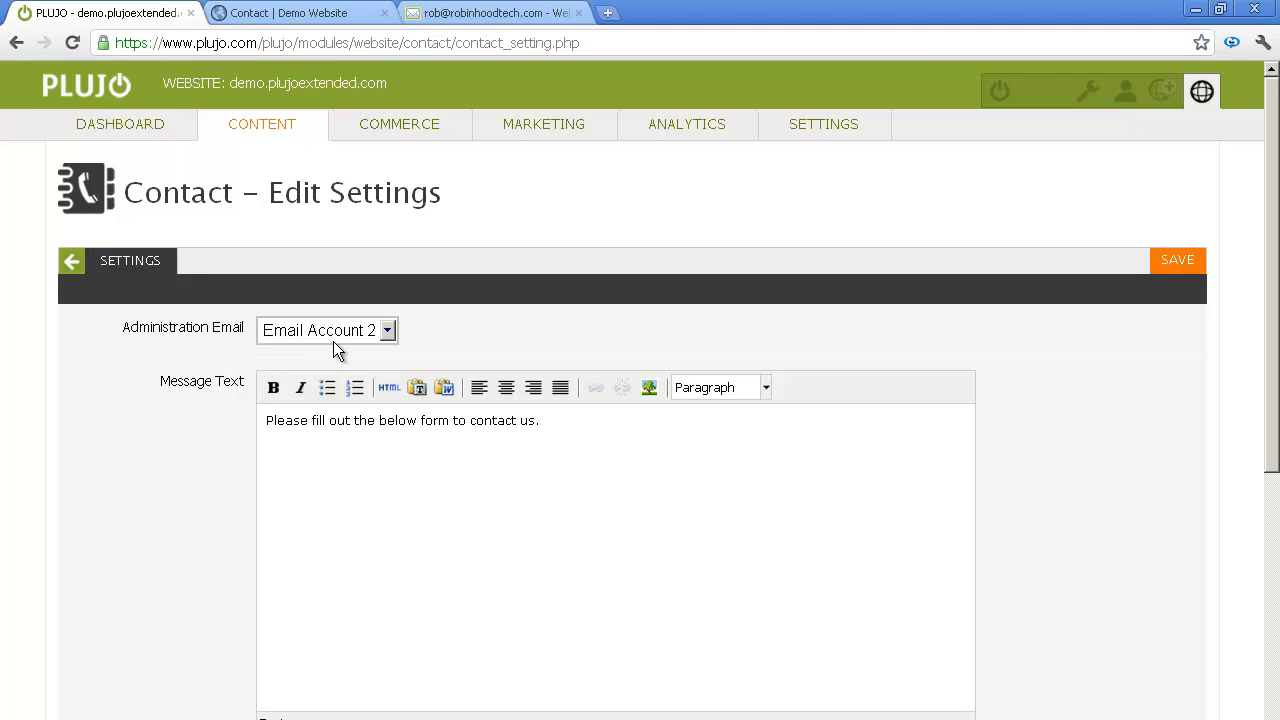
left_click(388, 332)
left_click(460, 354)
scroll(457, 350, "down", 1)
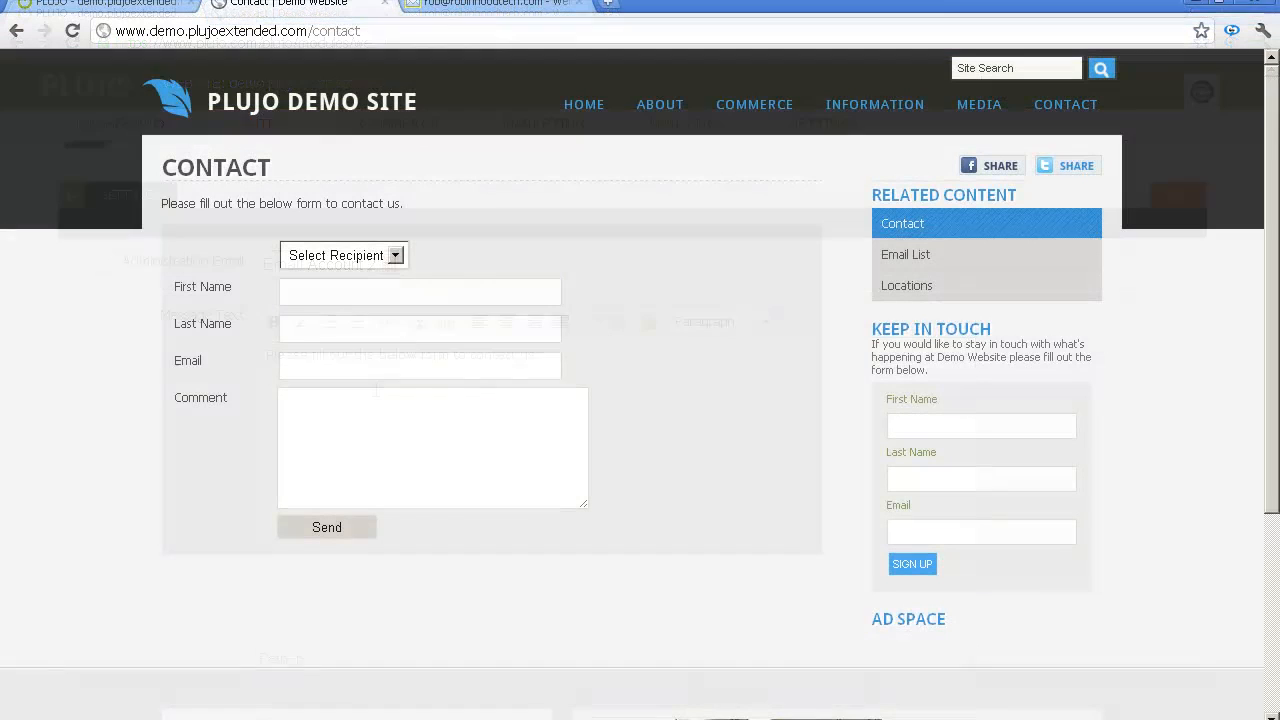
left_click_drag(161, 204, 407, 197)
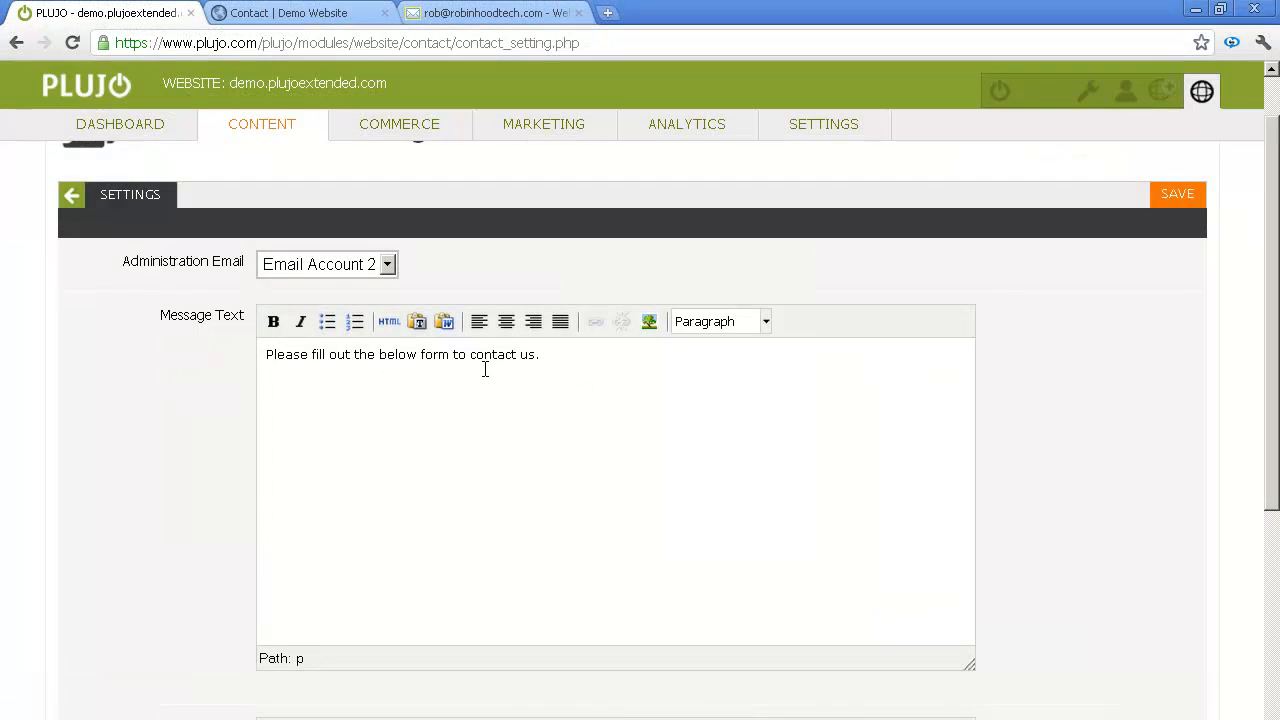
scroll(485, 369, "down", 5)
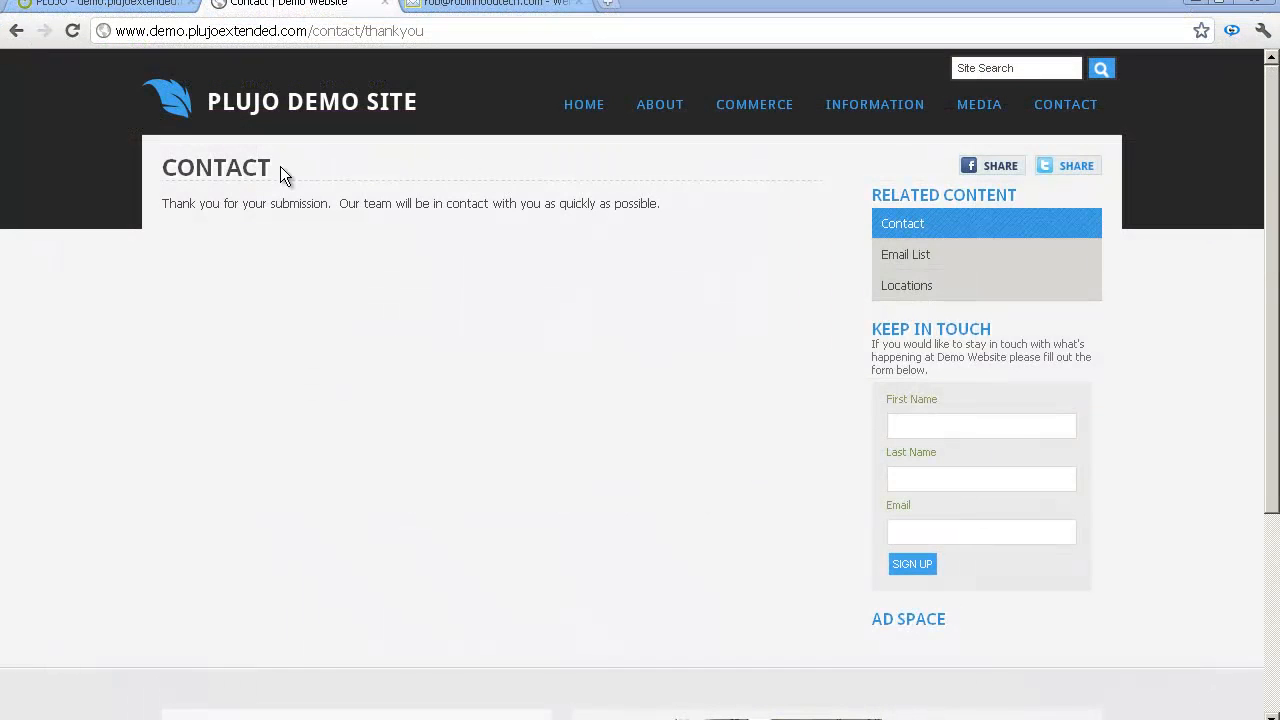
left_click_drag(160, 205, 663, 205)
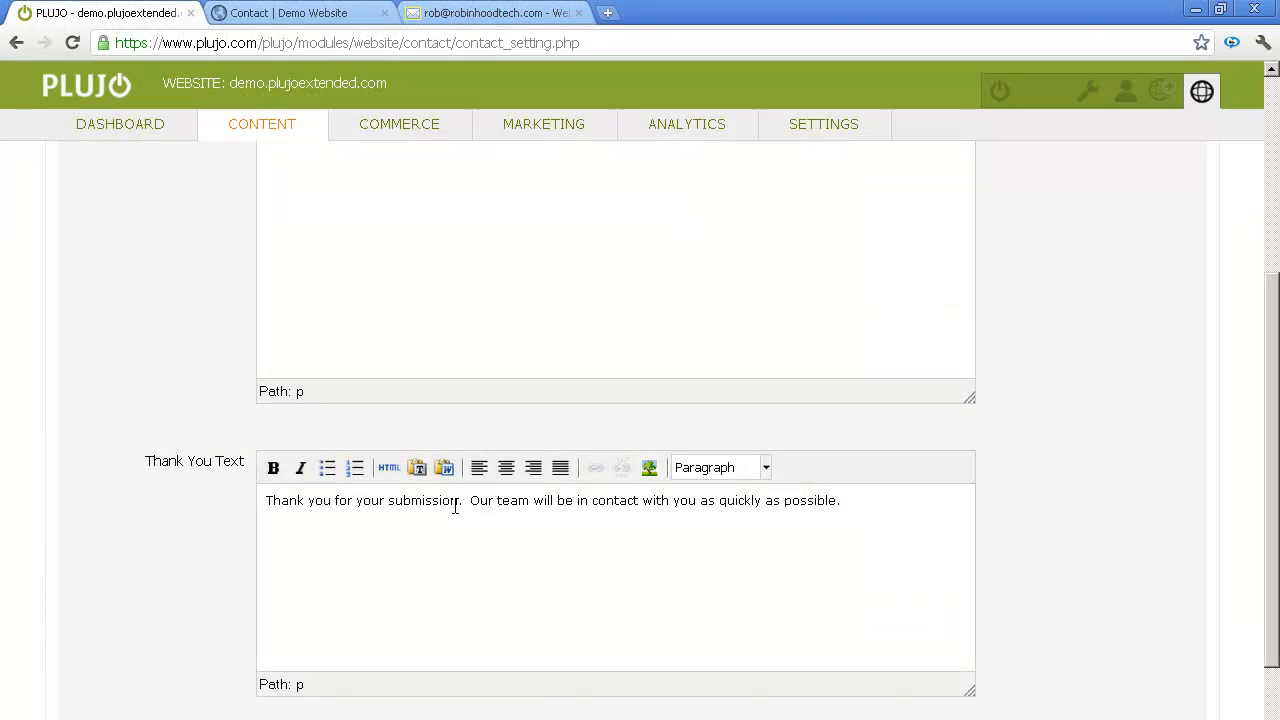
scroll(452, 506, "up", 3)
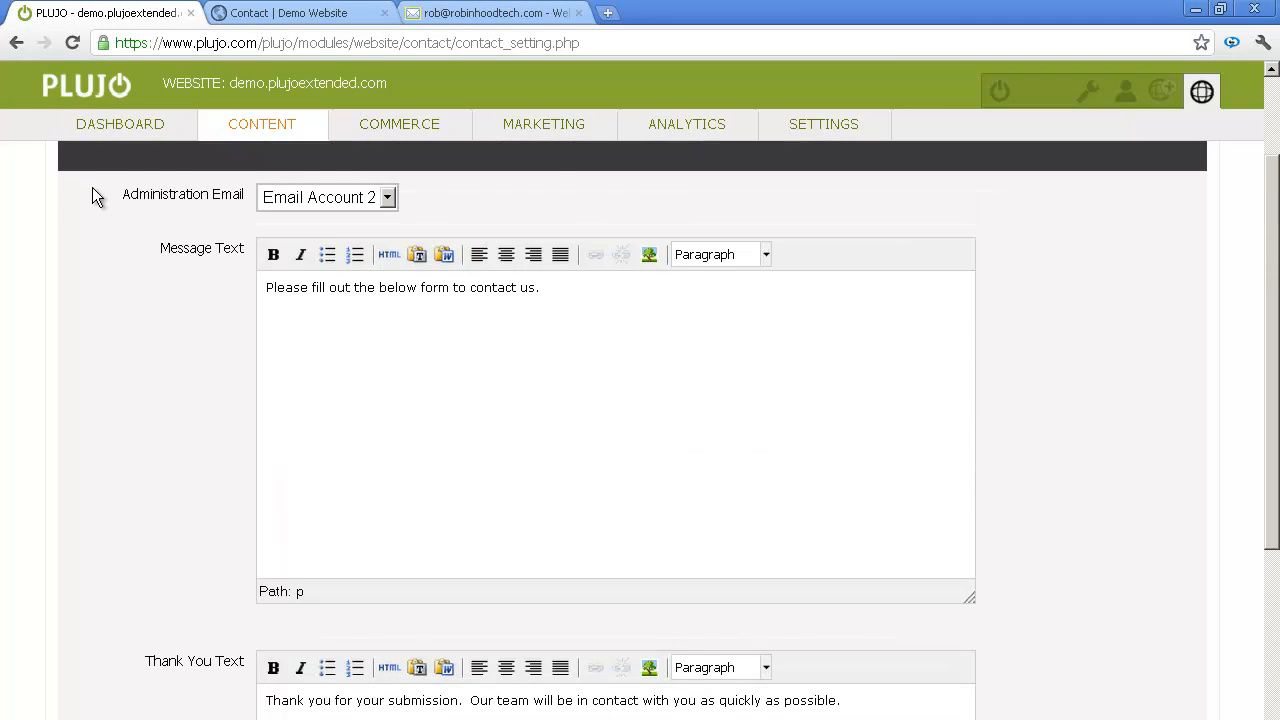
scroll(92, 195, "up", 1)
left_click(72, 235)
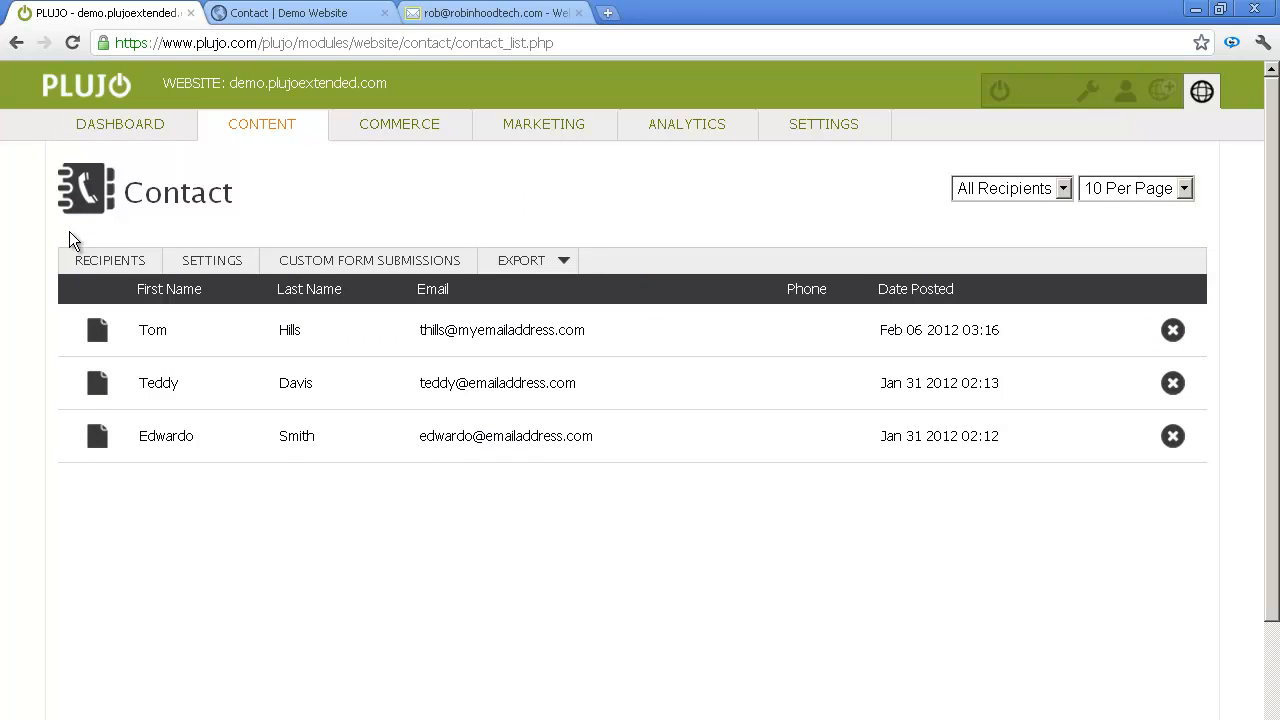
Step: View the export formats for contact submissions and the custom form submissions list, and return to the contact list
left_click(503, 269)
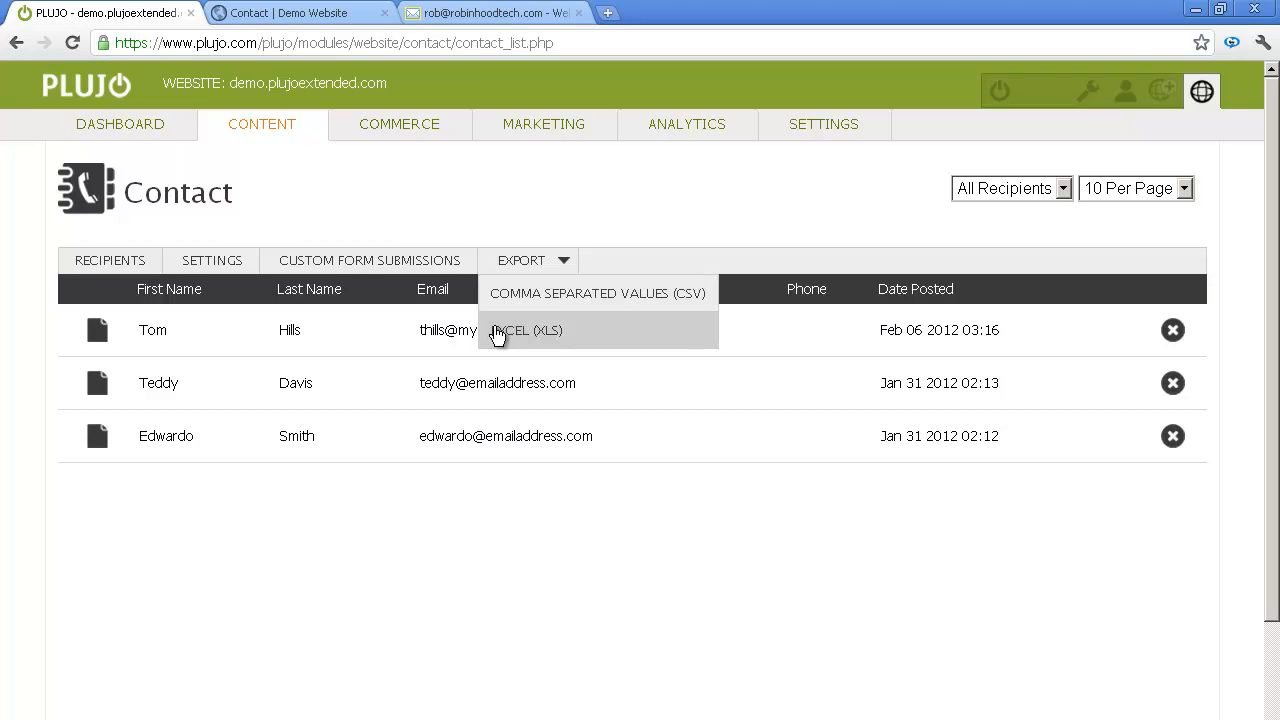
left_click(402, 266)
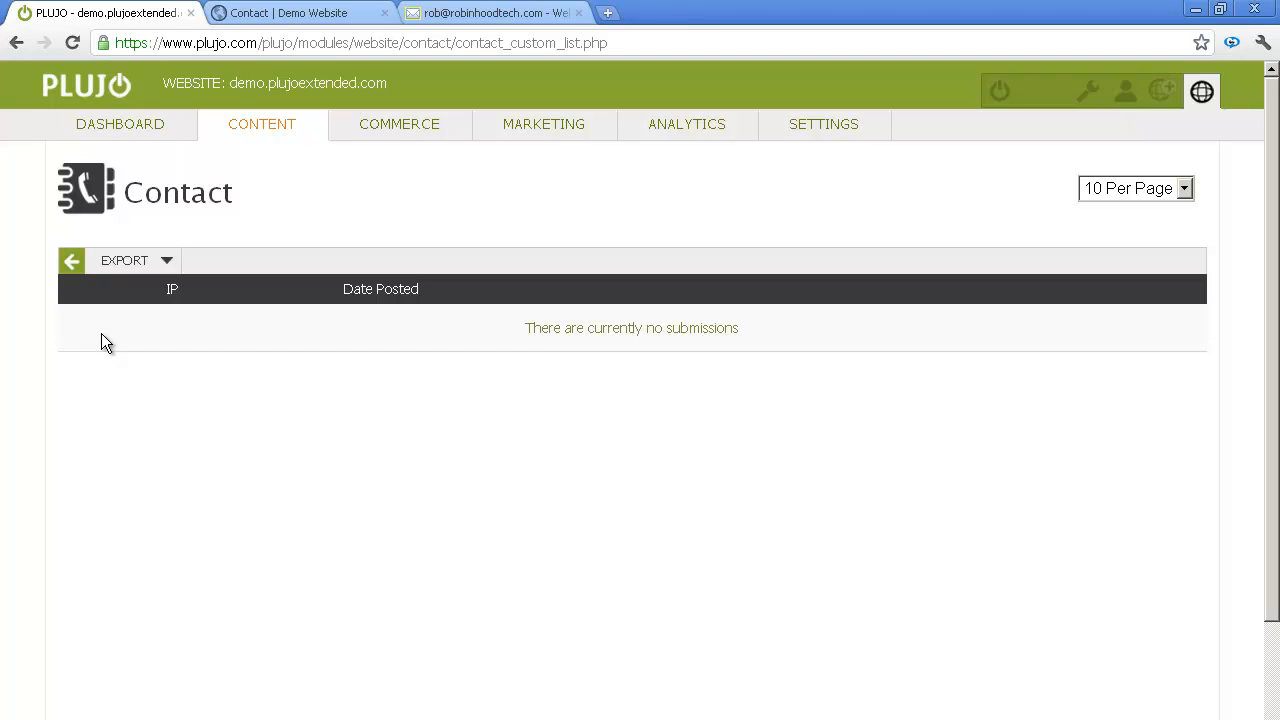
left_click(71, 263)
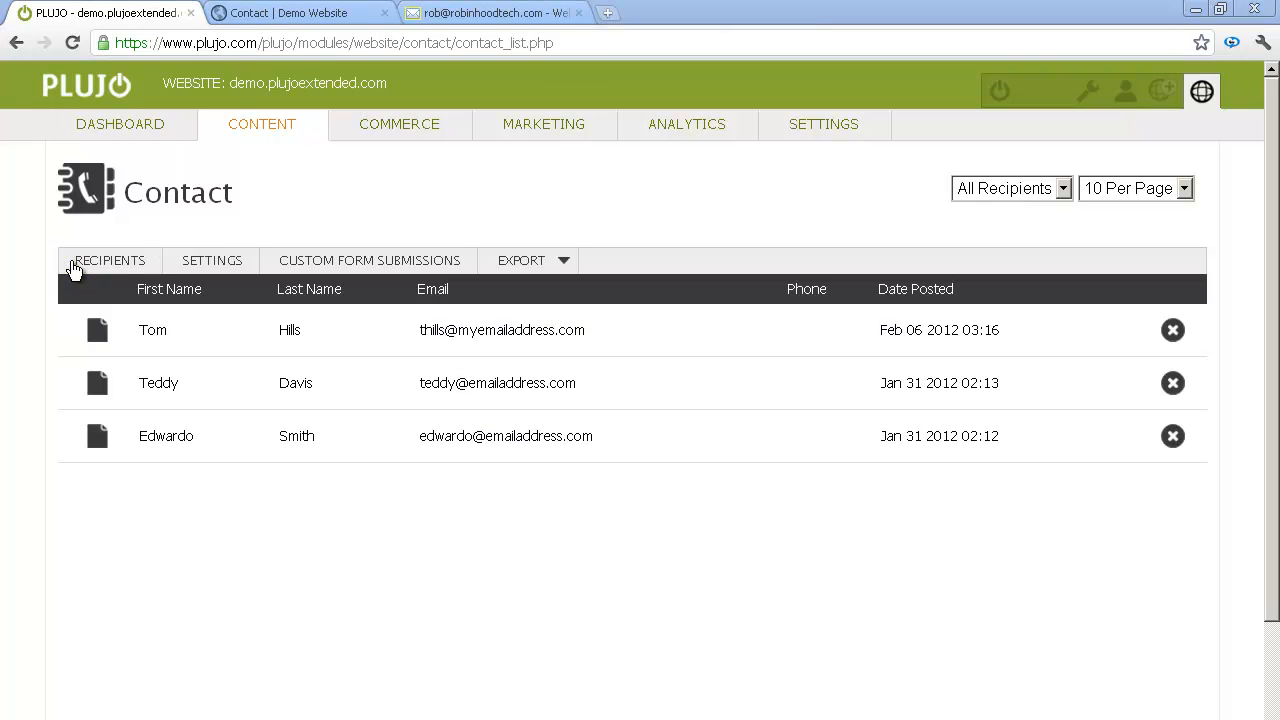